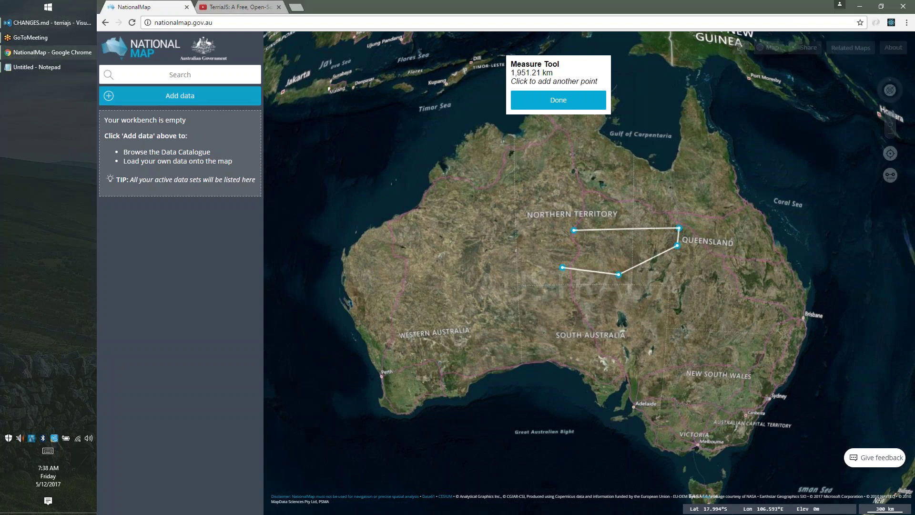
Open the NationalMap data catalogue and expand the Data.gov.au group to browse its data providers.
{"action": "left_click", "coordinate": [180, 95]}
{"action": "scroll", "coordinate": [403, 320], "scroll_direction": "down", "scroll_amount": 1}
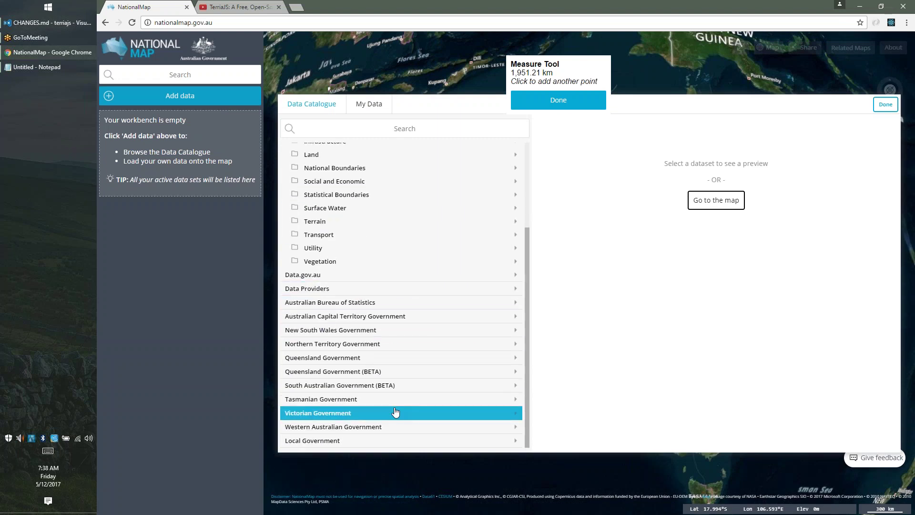
{"action": "left_click", "coordinate": [373, 280]}
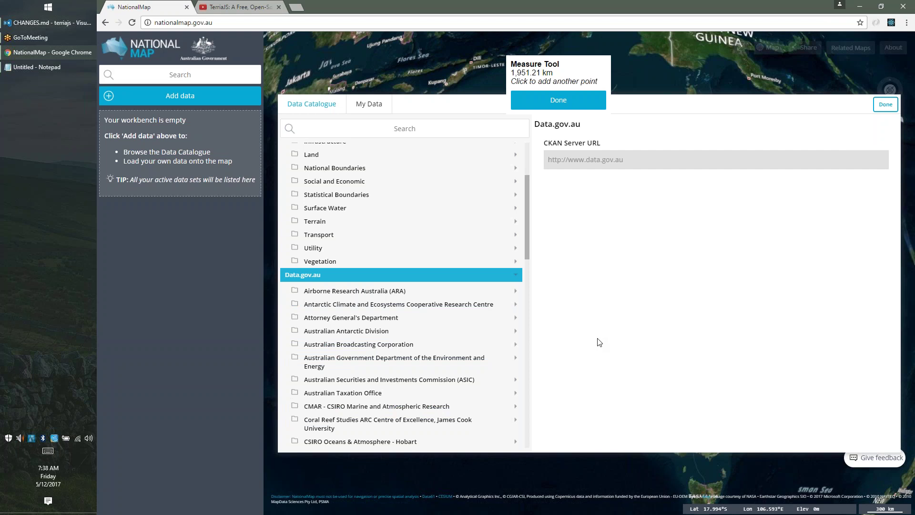
{"action": "scroll", "coordinate": [384, 420], "scroll_direction": "down", "scroll_amount": 2}
{"action": "scroll", "coordinate": [384, 420], "scroll_direction": "down", "scroll_amount": 1}
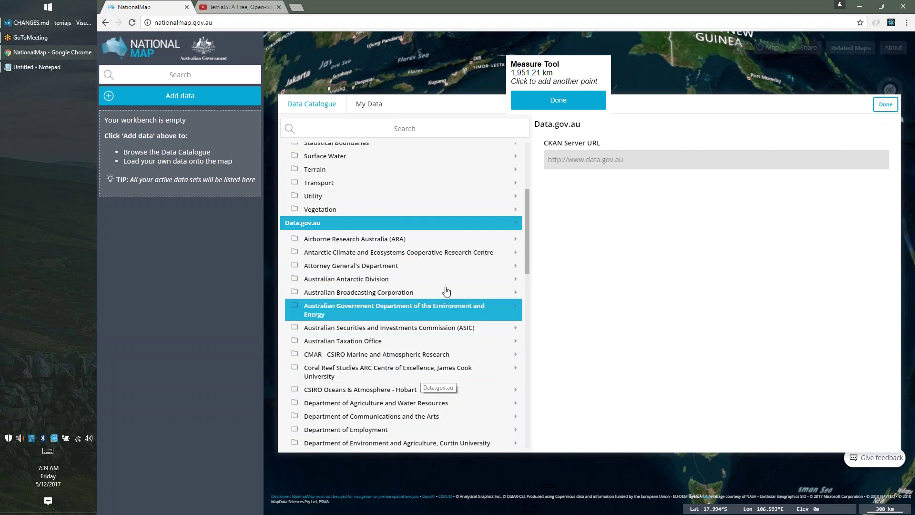
Expand the Airborne Research Australia, Attorney General's Department and Australian Broadcasting Corporation groups to view their datasets, leaving the catalogue when done.
{"action": "left_click", "coordinate": [443, 239]}
{"action": "left_click", "coordinate": [400, 326]}
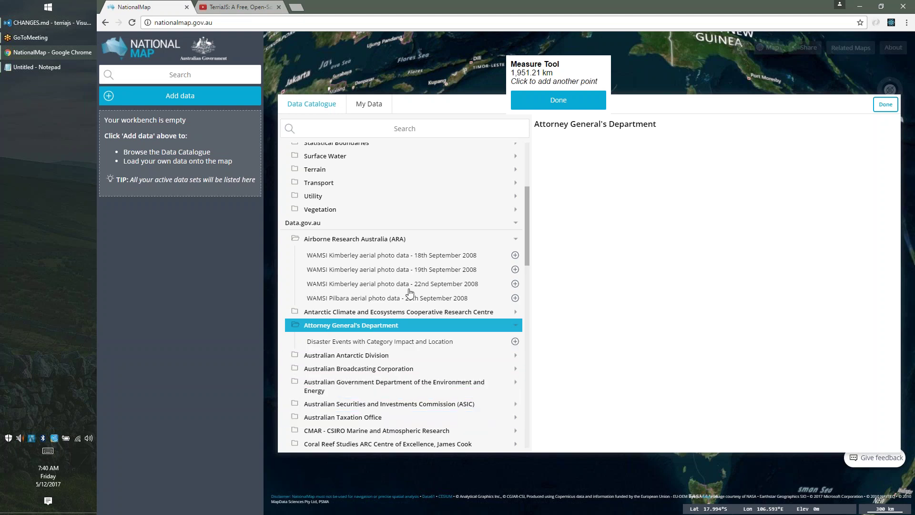
{"action": "left_click", "coordinate": [386, 370]}
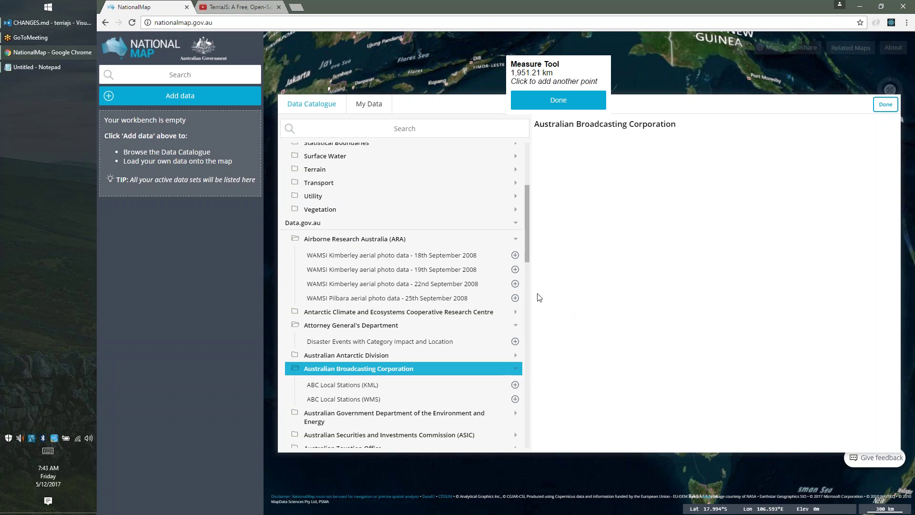
{"action": "left_click", "coordinate": [213, 256]}
Load the State of the Environment map at soe.terria.io in a new browser tab.
{"action": "left_click", "coordinate": [296, 11]}
{"action": "type", "text": "soe.terria.io"}
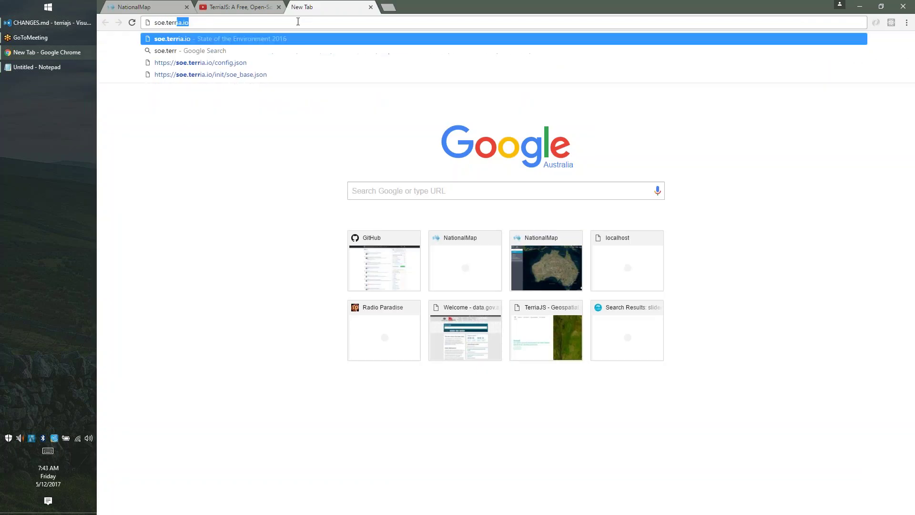
{"action": "key", "text": "Return"}
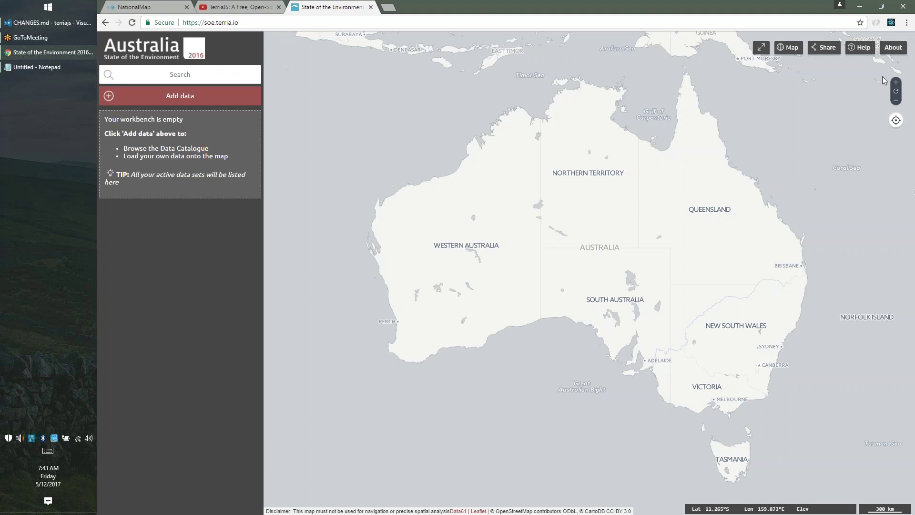
Go through the help walkthrough on loading data from a file or external source, ignoring the incoming call.
{"action": "left_click", "coordinate": [863, 48]}
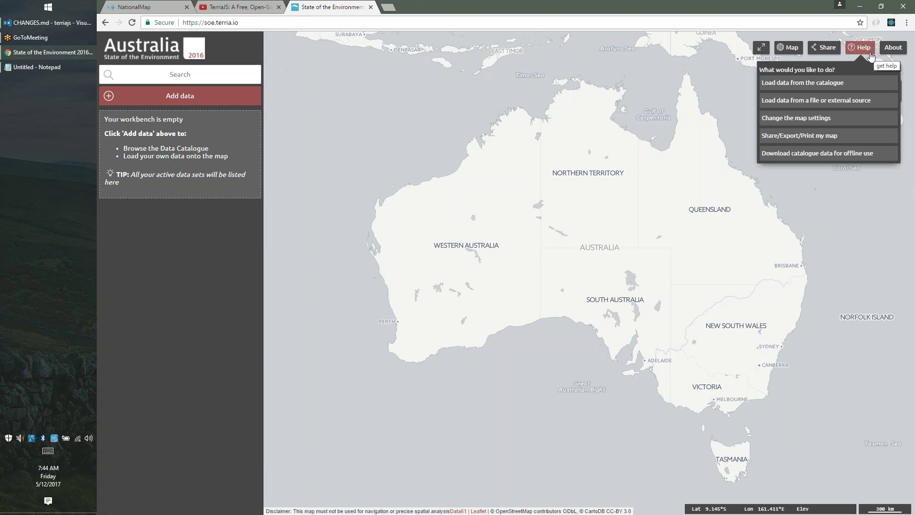
{"action": "left_click", "coordinate": [801, 101]}
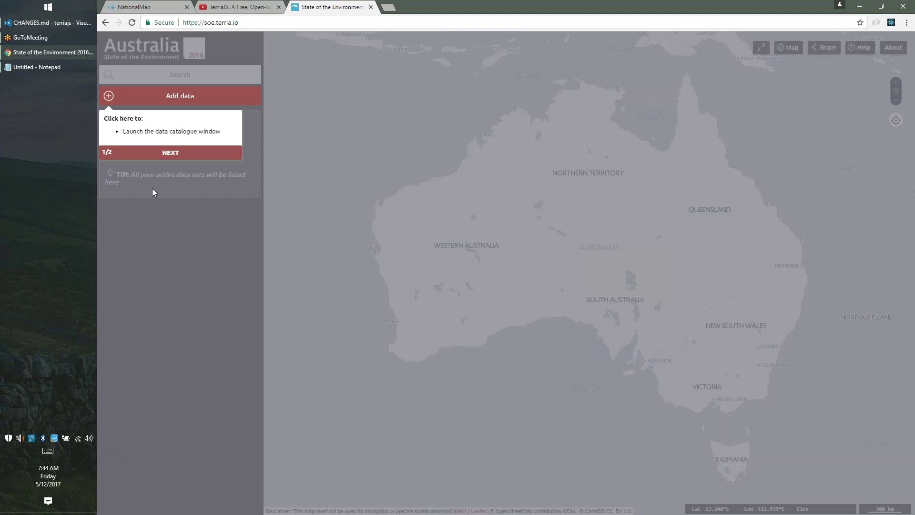
{"action": "left_click", "coordinate": [165, 153]}
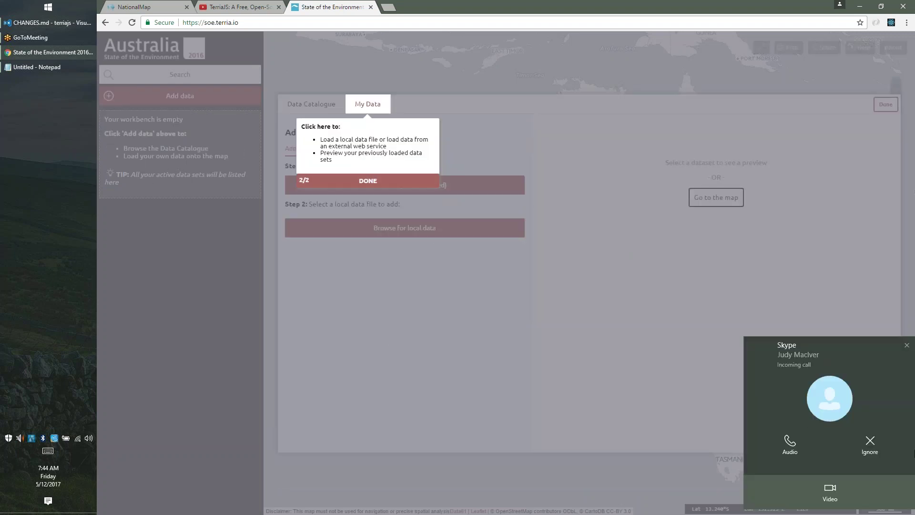
{"action": "left_click", "coordinate": [872, 436]}
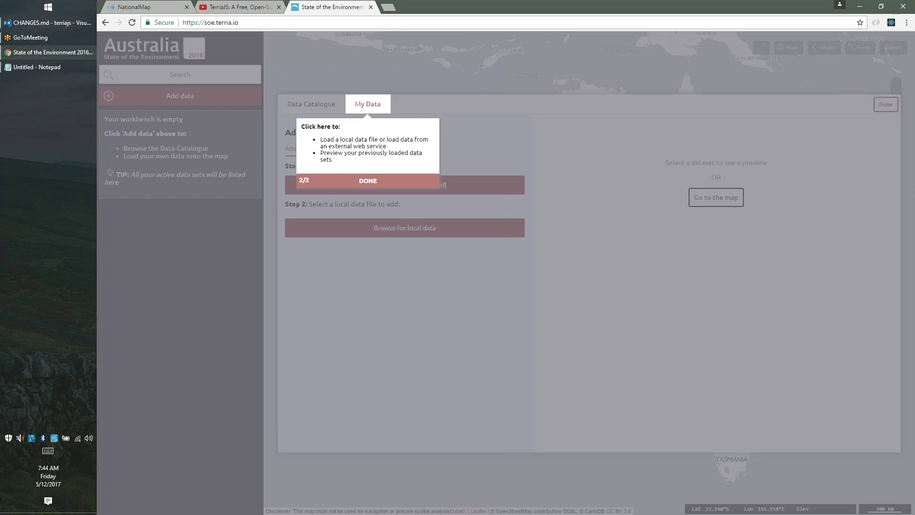
{"action": "left_click", "coordinate": [379, 180]}
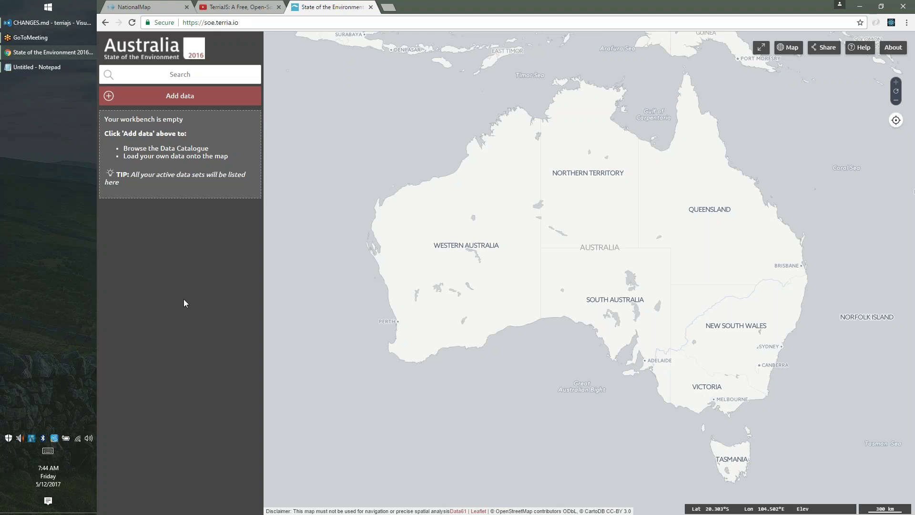
Load terria.io in a new browser tab and open the TerriaJS documentation.
{"action": "left_click", "coordinate": [389, 8]}
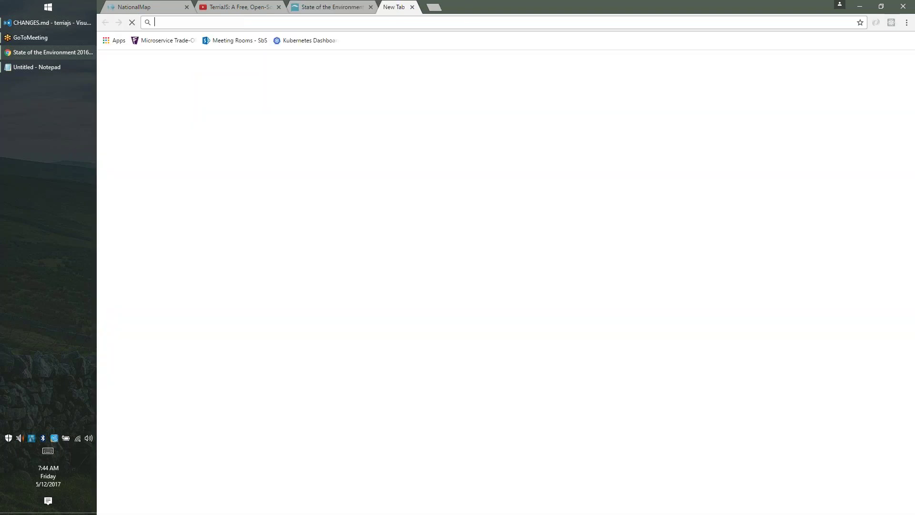
{"action": "type", "text": "terria.io"}
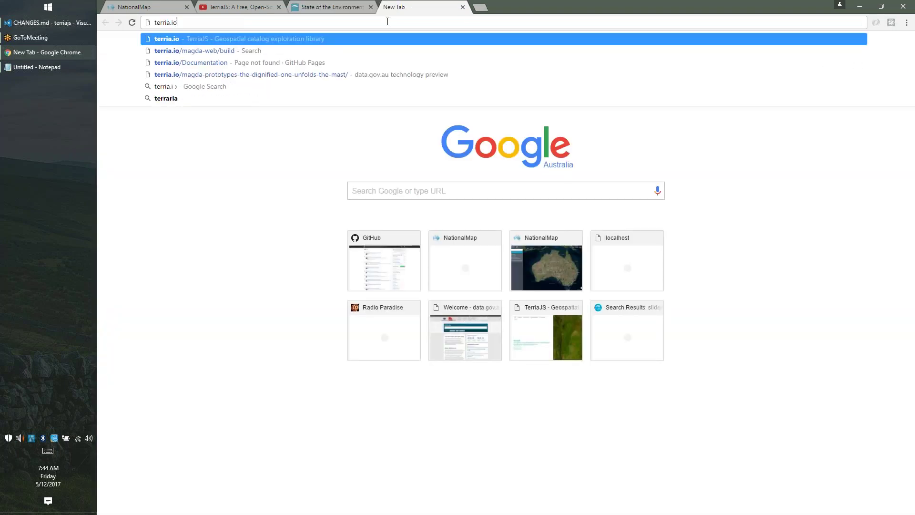
{"action": "key", "text": "Return"}
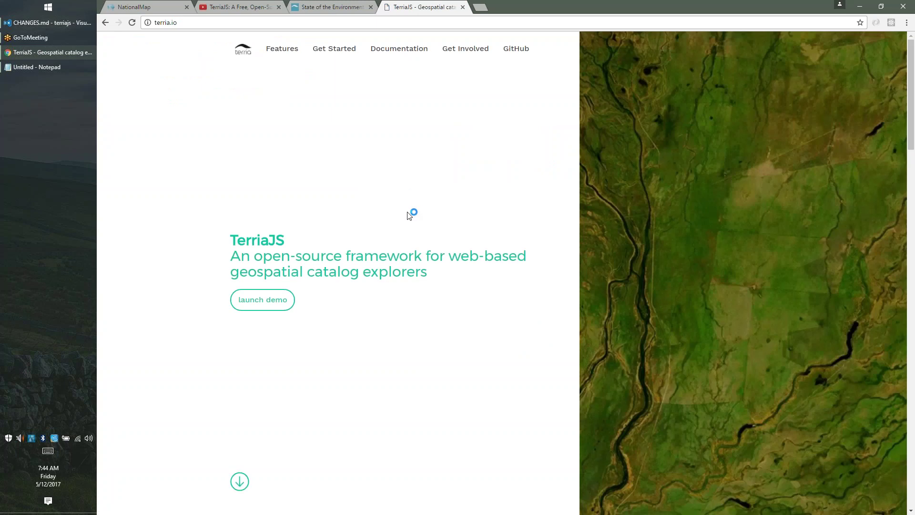
{"action": "left_click", "coordinate": [404, 53]}
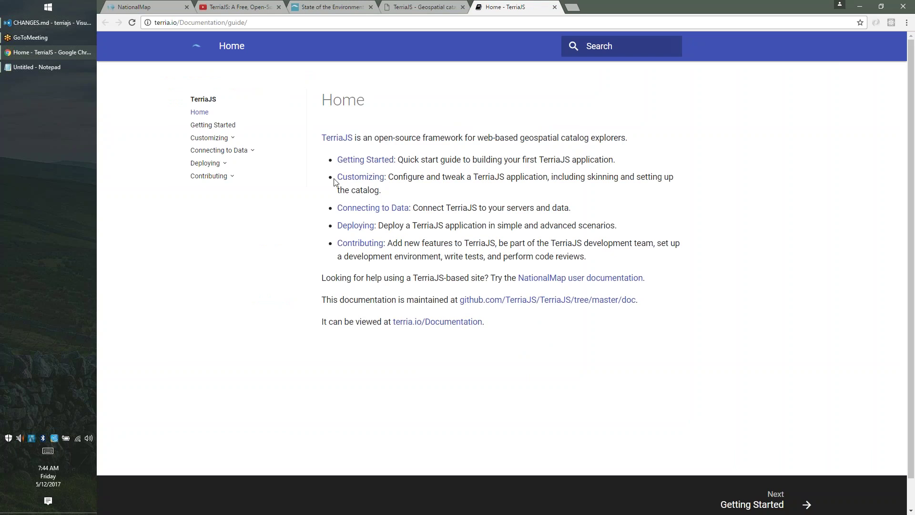
Open the Catalog Items page under Connecting to Data and review its table of supported item types.
{"action": "left_click", "coordinate": [220, 150]}
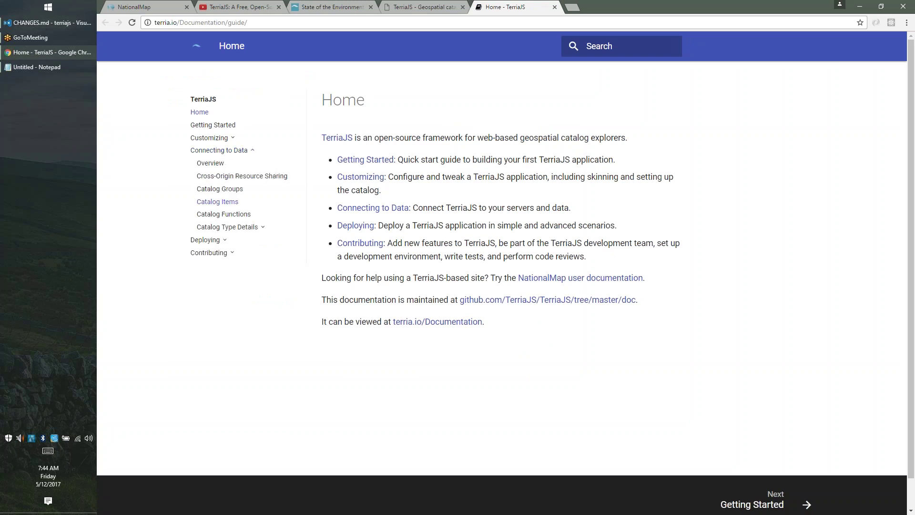
{"action": "left_click", "coordinate": [222, 201]}
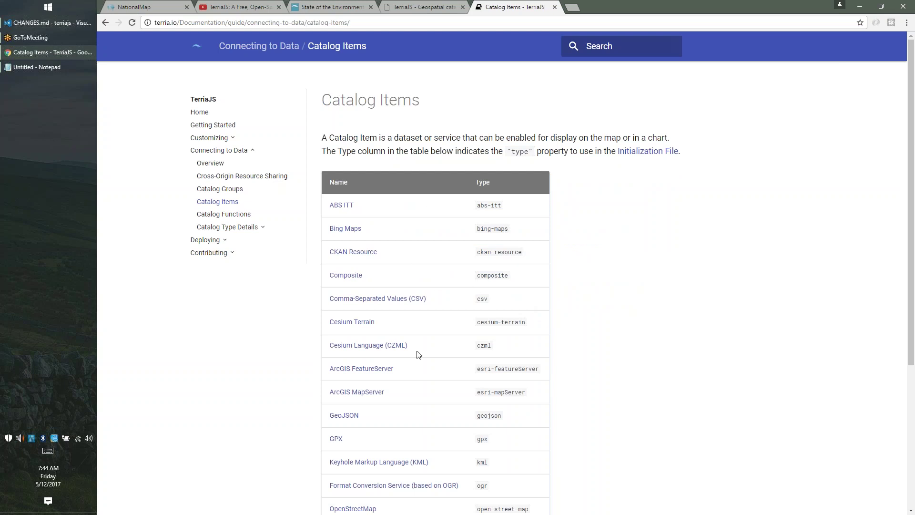
{"action": "scroll", "coordinate": [418, 354], "scroll_direction": "down", "scroll_amount": 2}
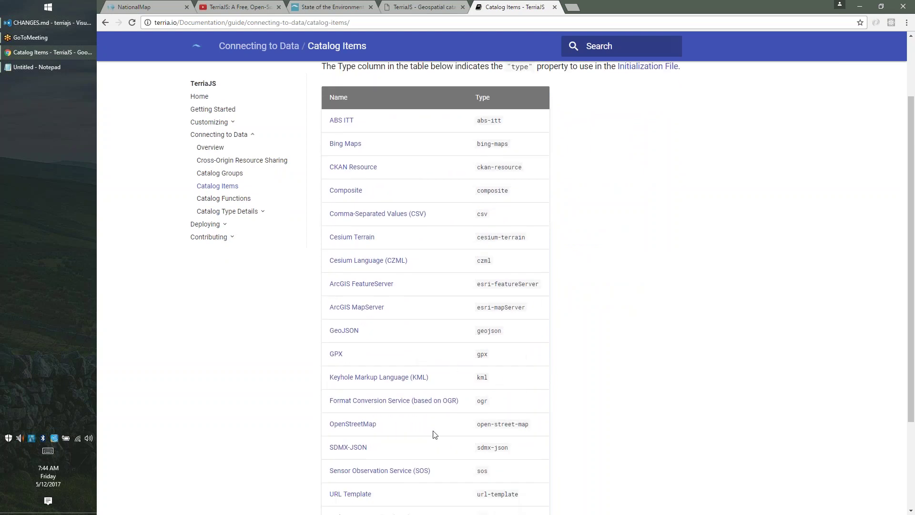
{"action": "scroll", "coordinate": [409, 448], "scroll_direction": "down", "scroll_amount": 1}
{"action": "scroll", "coordinate": [408, 449], "scroll_direction": "down", "scroll_amount": 2}
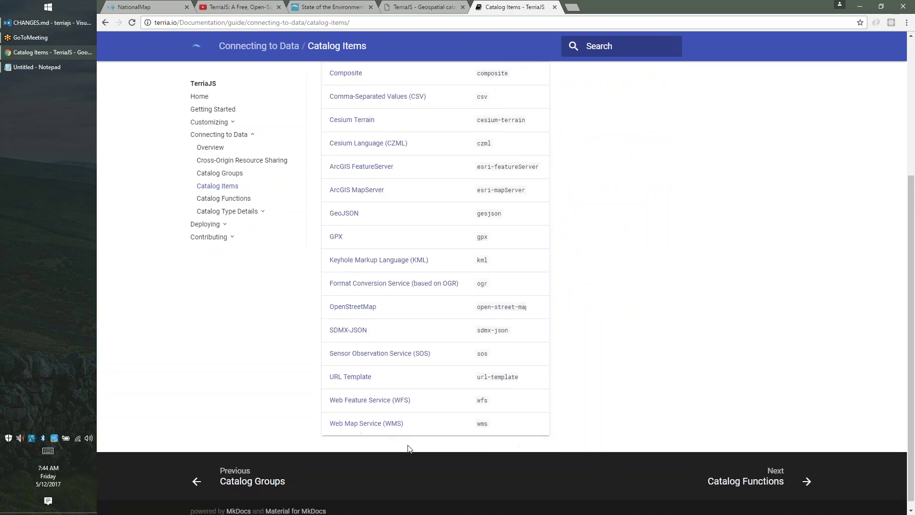
Open the Web Map Service (WMS) item documentation and examine its initialization file properties.
{"action": "left_click", "coordinate": [388, 424]}
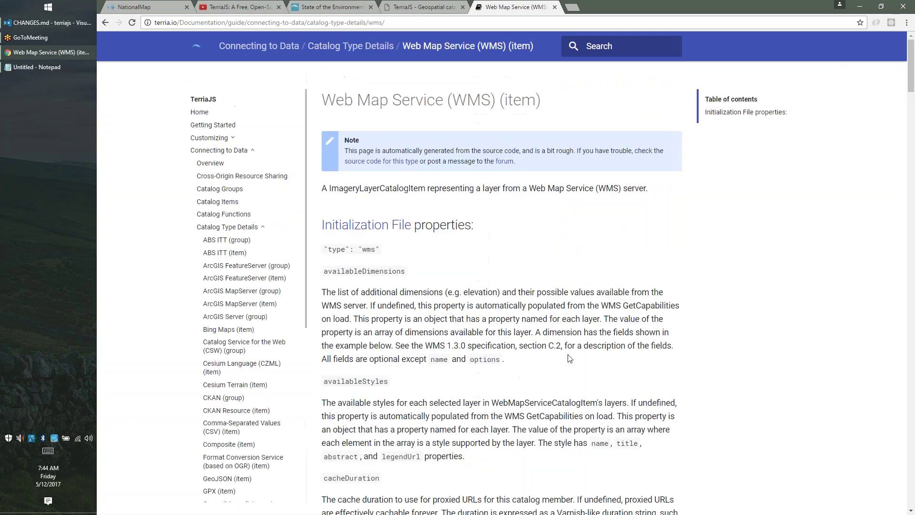
{"action": "scroll", "coordinate": [569, 358], "scroll_direction": "down", "scroll_amount": 1}
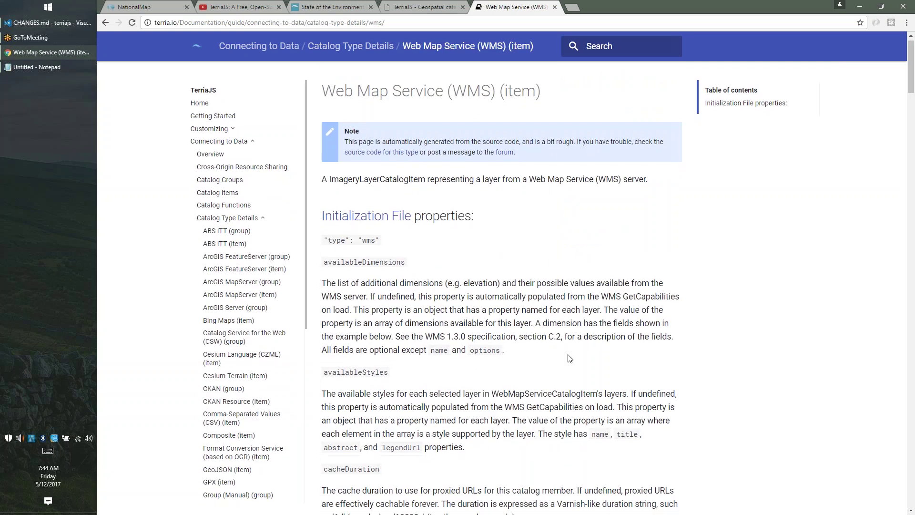
{"action": "scroll", "coordinate": [569, 357], "scroll_direction": "up", "scroll_amount": 1}
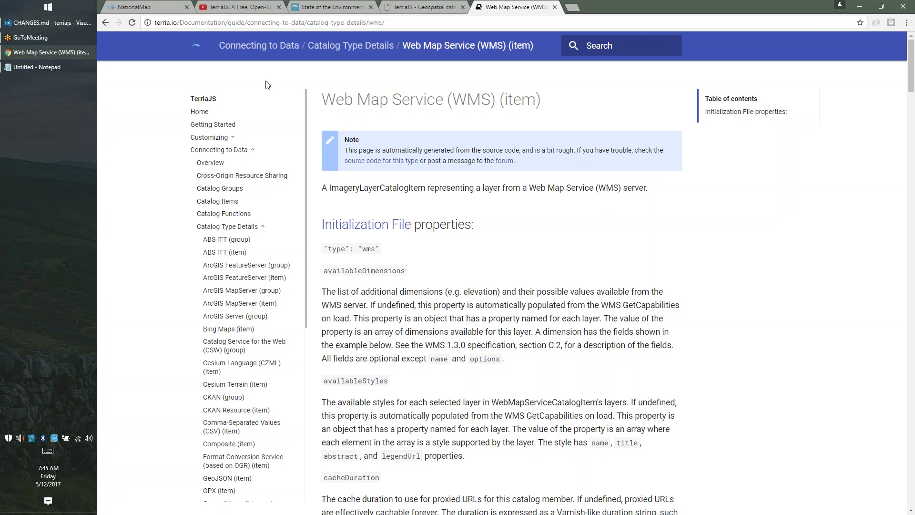
{"action": "left_click", "coordinate": [313, 8]}
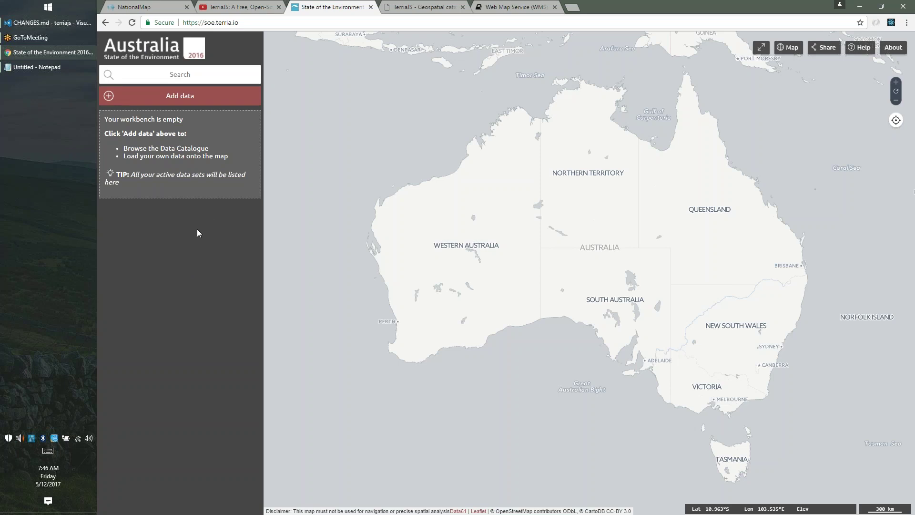
{"action": "left_click", "coordinate": [142, 5]}
{"action": "left_click", "coordinate": [235, 23]}
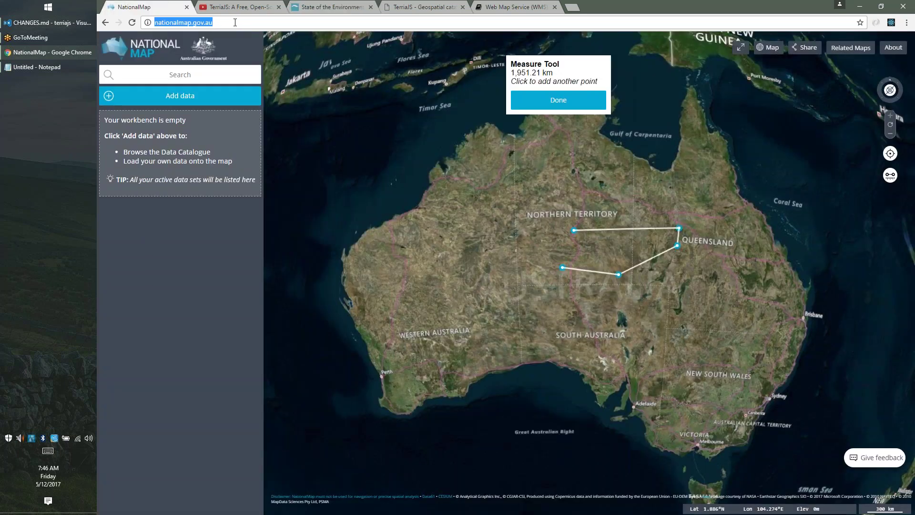
{"action": "key", "text": "End"}
{"action": "type", "text": "/"}
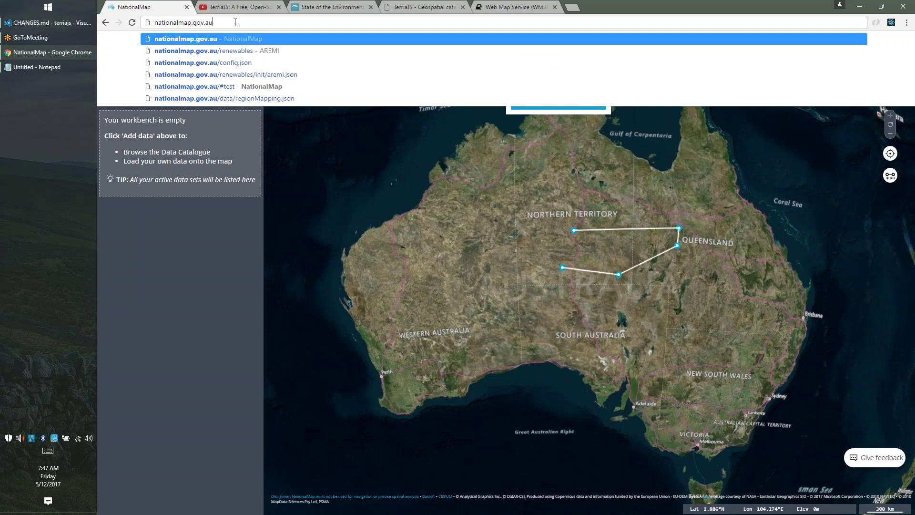
{"action": "type", "text": "config.json"}
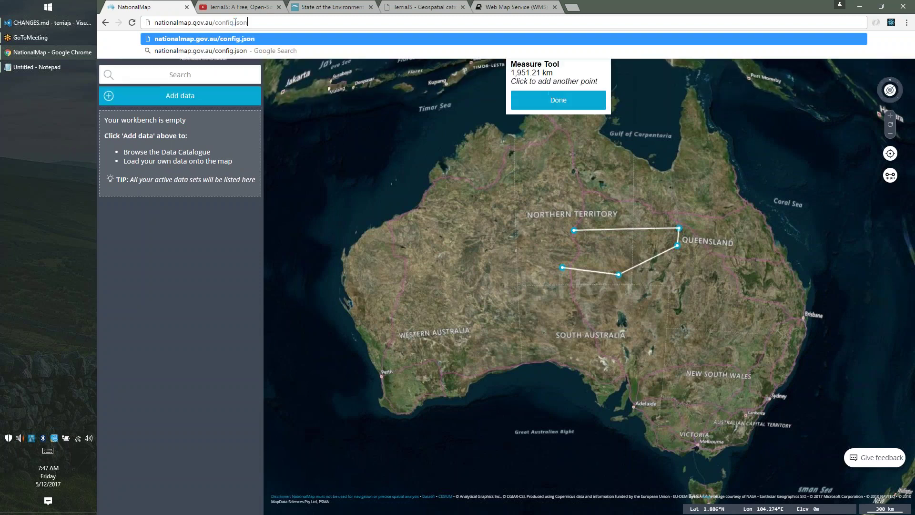
{"action": "key", "text": "Return"}
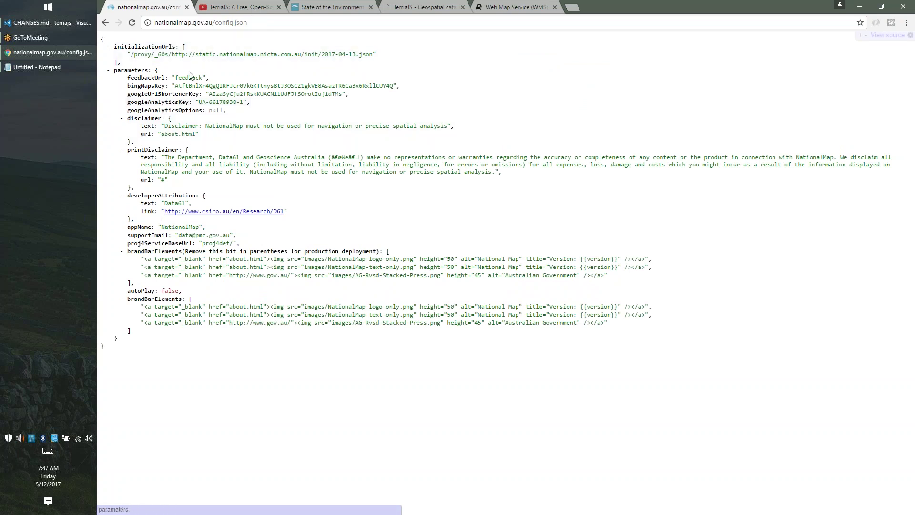
{"action": "left_click_drag", "start_coordinate": [173, 54], "coordinate": [376, 53]}
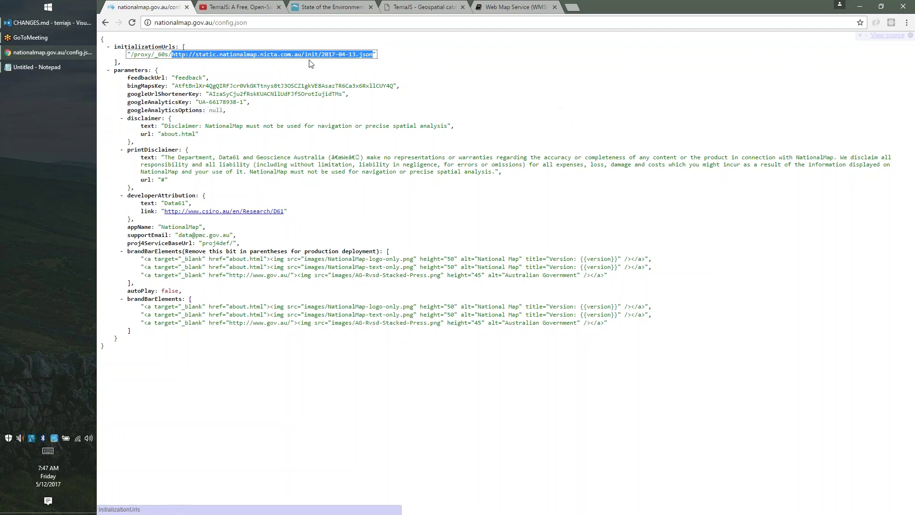
Reload the State of the Environment map as soe.terria.io/#clean and open its data catalogue.
{"action": "left_click", "coordinate": [331, 8]}
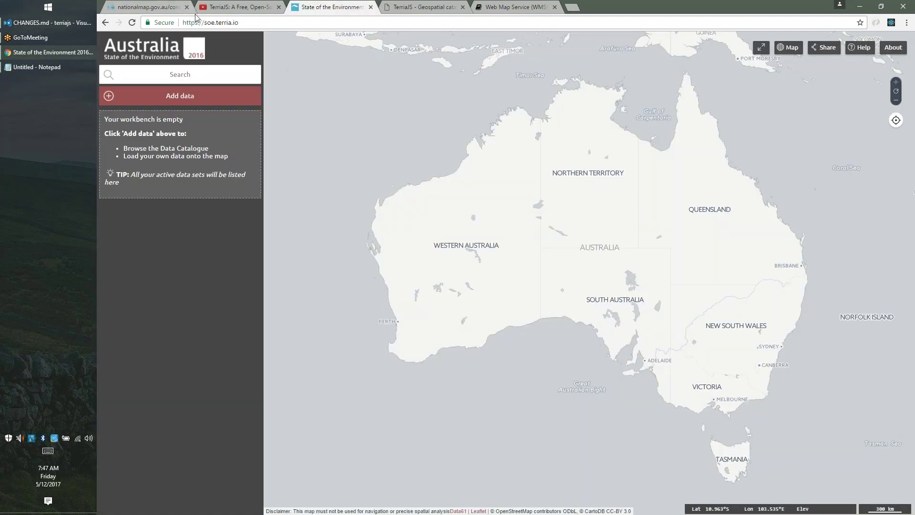
{"action": "left_click", "coordinate": [261, 21]}
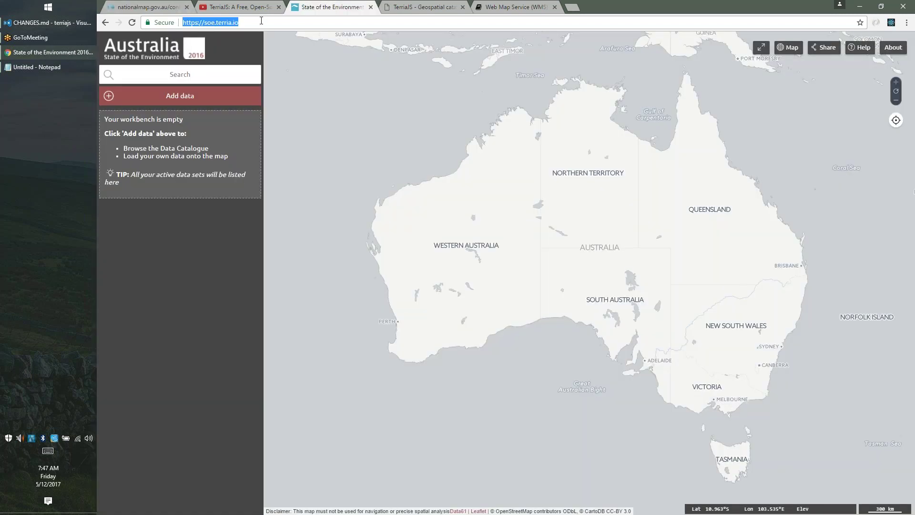
{"action": "left_click", "coordinate": [262, 20]}
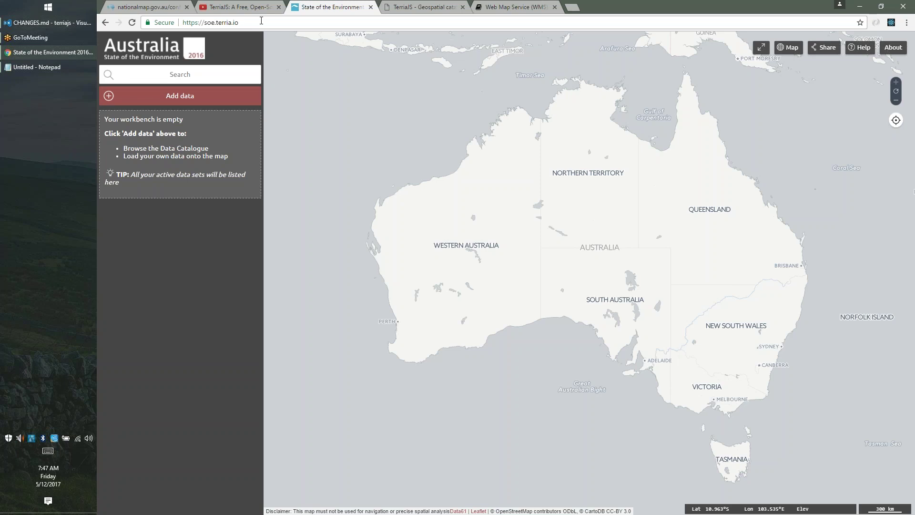
{"action": "type", "text": "/#clear"}
{"action": "key", "text": "Return"}
{"action": "left_click", "coordinate": [132, 23]}
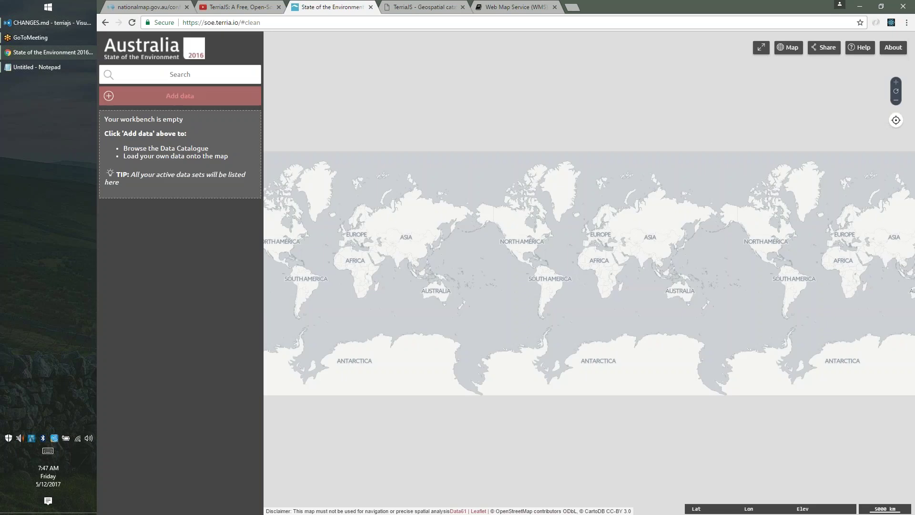
{"action": "left_click", "coordinate": [179, 99]}
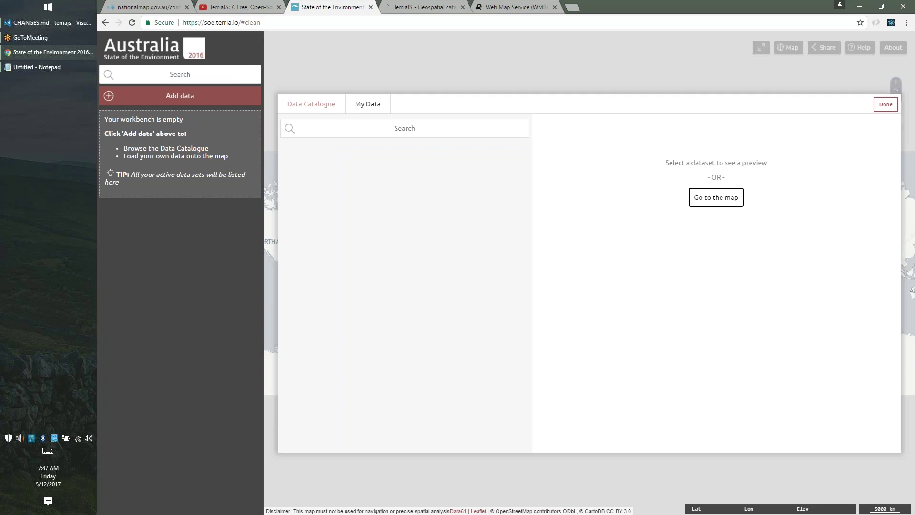
{"action": "left_click", "coordinate": [278, 19]}
{"action": "left_click", "coordinate": [278, 19]}
{"action": "type", "text": "&http://static.nationalmap.nicta.com.au/init/2017-04-13.json"}
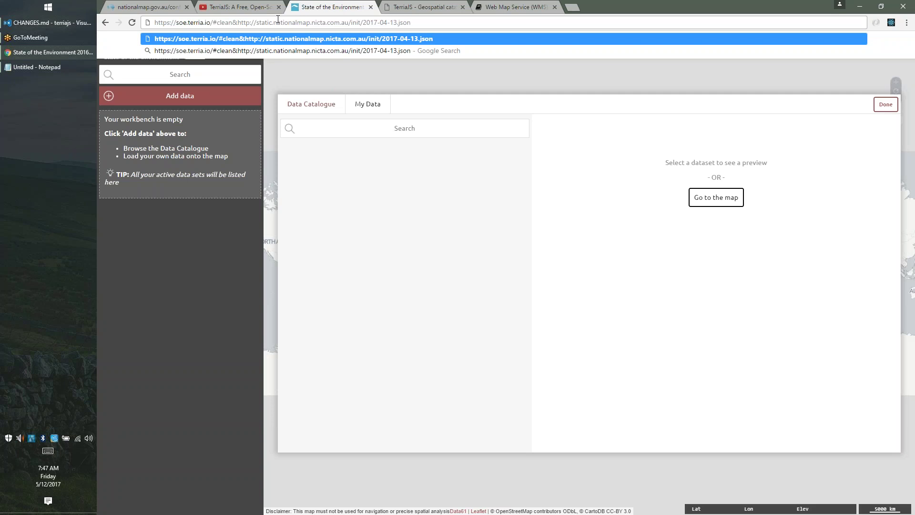
{"action": "key", "text": "Return"}
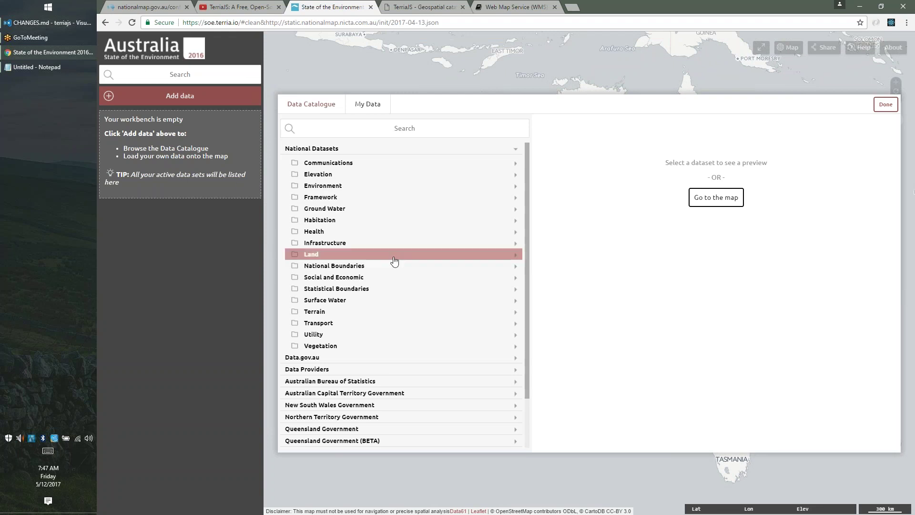
{"action": "left_click", "coordinate": [275, 23]}
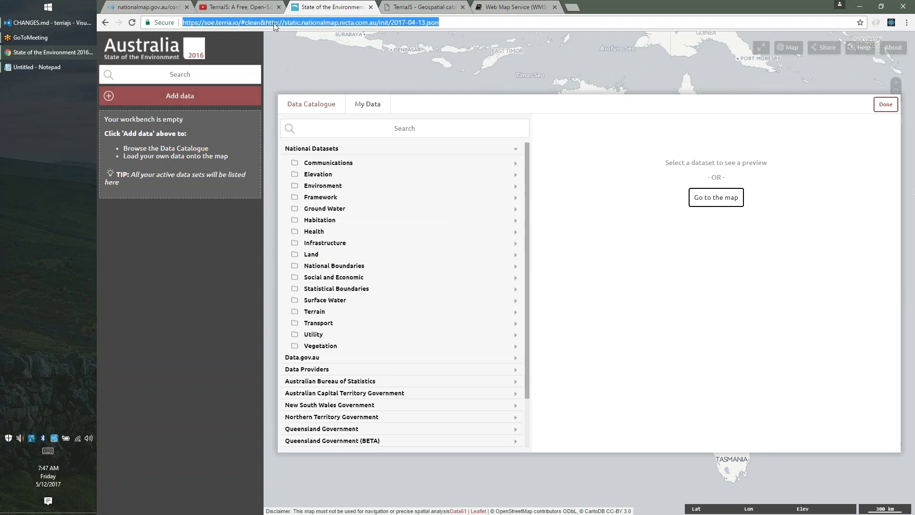
{"action": "left_click", "coordinate": [266, 23]}
{"action": "key", "text": "shift+End"}
{"action": "key", "text": "ctrl+c"}
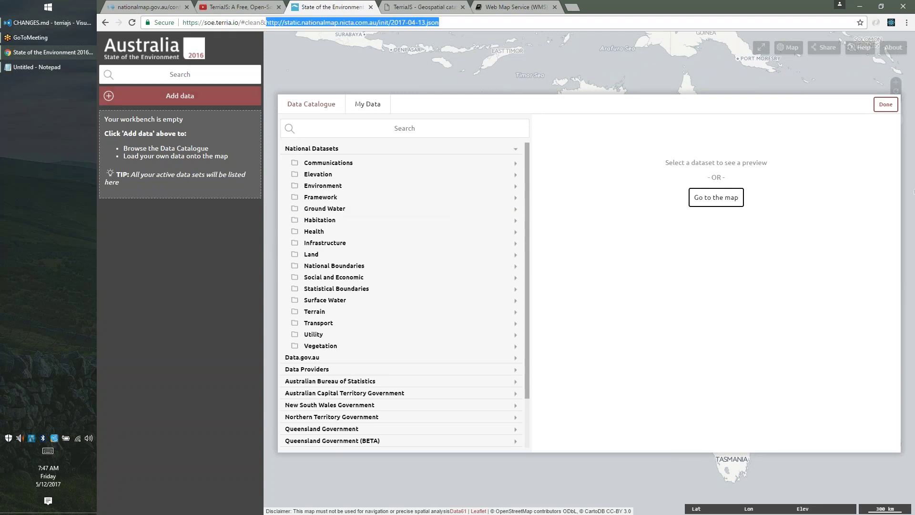
{"action": "left_click", "coordinate": [572, 7]}
{"action": "key", "text": "ctrl+v"}
{"action": "key", "text": "Return"}
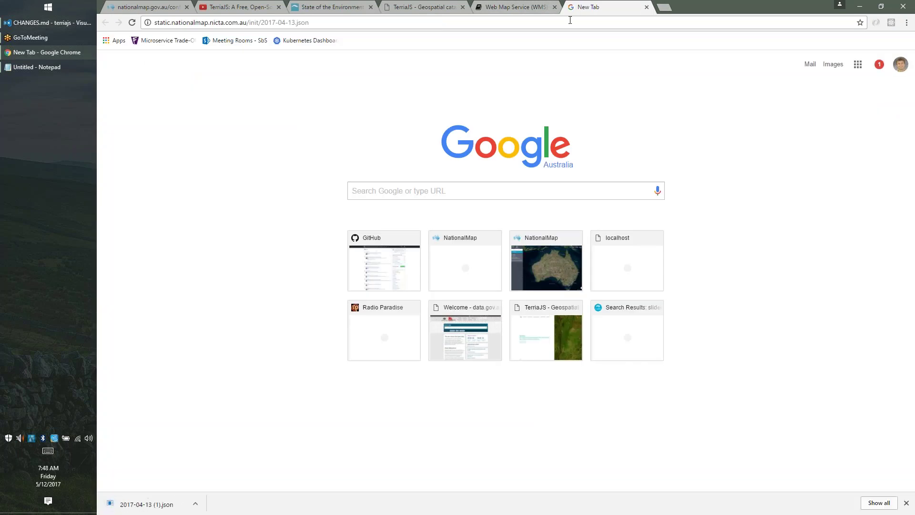
Open the downloaded 2017-04-13 (1).json file in Visual Studio Code.
{"action": "left_click", "coordinate": [199, 502]}
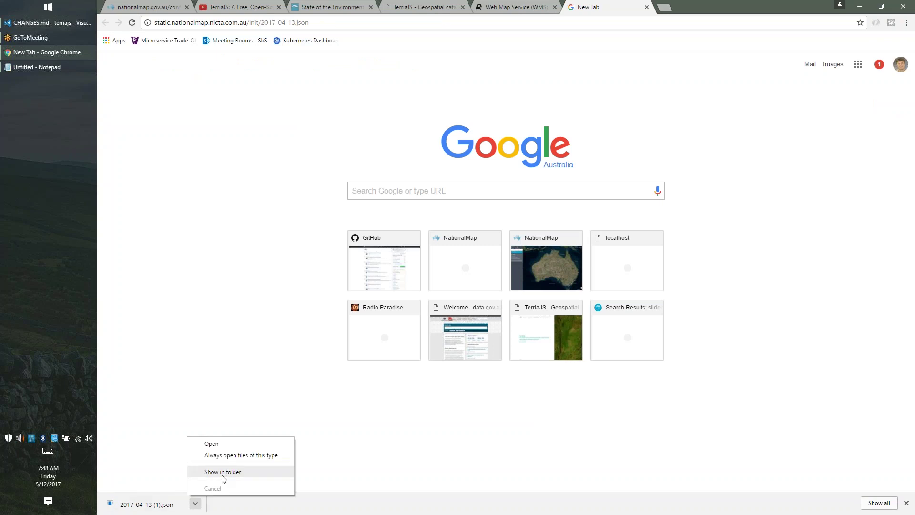
{"action": "left_click", "coordinate": [228, 448]}
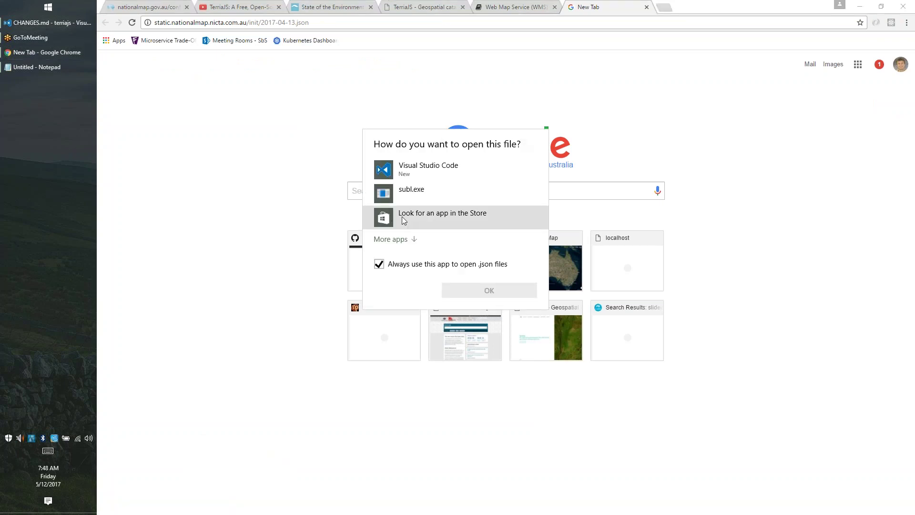
{"action": "left_click", "coordinate": [425, 176]}
{"action": "left_click", "coordinate": [469, 292]}
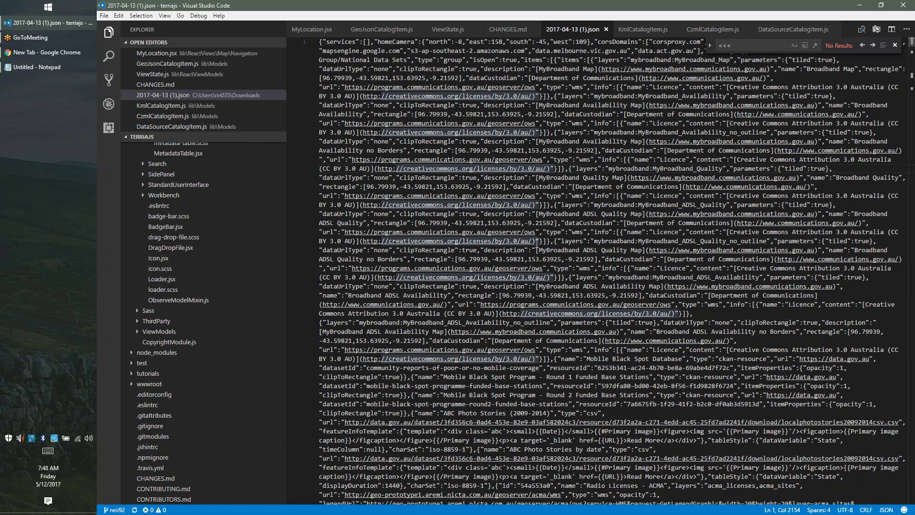
Format the whole 2017-04-13 (1).json document into indented lines and return to its beginning.
{"action": "key", "text": "shift+alt+f"}
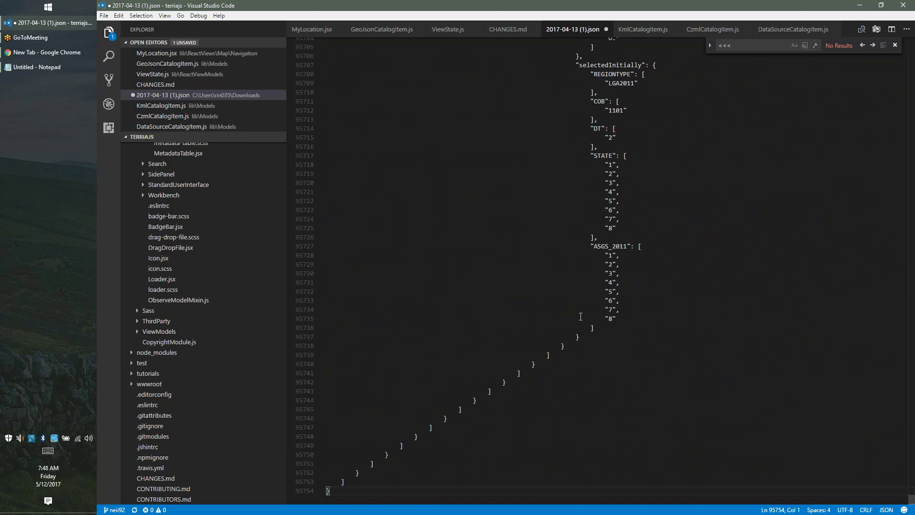
{"action": "left_click", "coordinate": [549, 208]}
{"action": "key", "text": "shift+Home"}
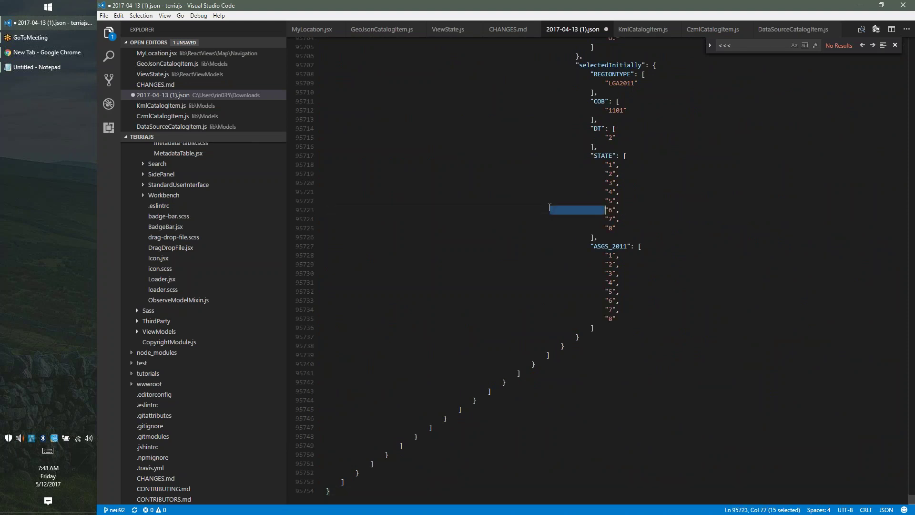
{"action": "key", "text": "ctrl+a"}
{"action": "left_click", "coordinate": [509, 156]}
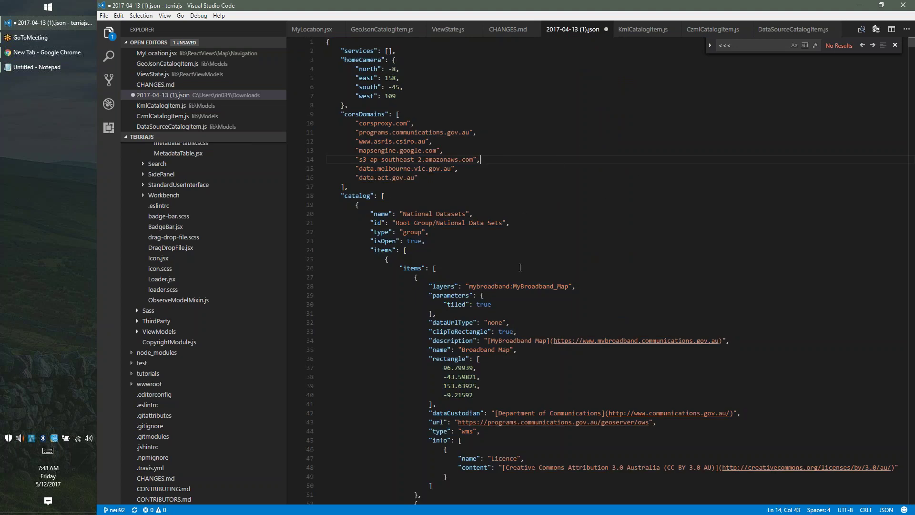
Examine the start of the catalog section, including the National Datasets group's name, id, type and isOpen properties.
{"action": "scroll", "coordinate": [477, 244], "scroll_direction": "down", "scroll_amount": 1}
{"action": "left_click", "coordinate": [440, 220]}
{"action": "key", "text": "Down"}
{"action": "key", "text": "Down"}
{"action": "key", "text": "Down"}
{"action": "key", "text": "Down"}
{"action": "key", "text": "Down"}
{"action": "key", "text": "Down"}
{"action": "key", "text": "Down"}
{"action": "key", "text": "Down"}
{"action": "key", "text": "Down"}
{"action": "key", "text": "Down"}
{"action": "key", "text": "Down"}
{"action": "key", "text": "Down"}
{"action": "key", "text": "Down"}
{"action": "key", "text": "Down"}
{"action": "key", "text": "Down"}
{"action": "key", "text": "Down"}
{"action": "key", "text": "Down"}
{"action": "key", "text": "Down"}
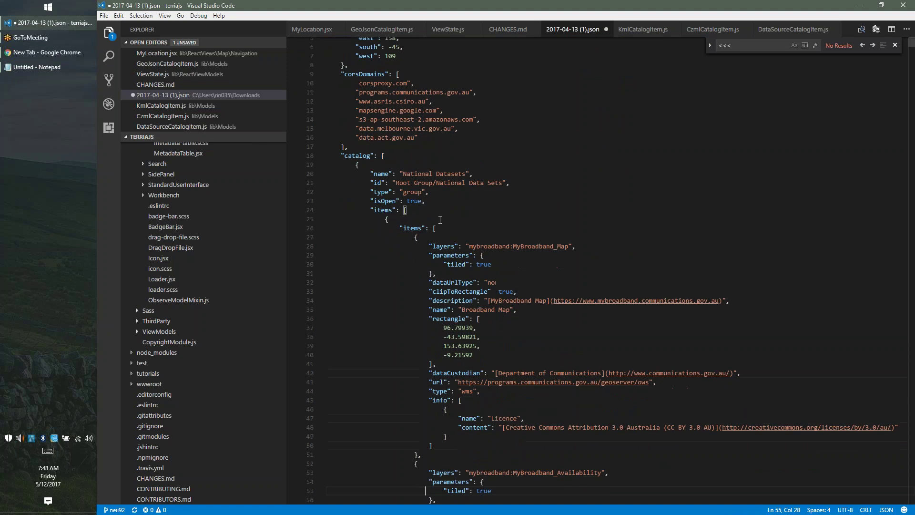
{"action": "key", "text": "Up"}
{"action": "key", "text": "Up"}
{"action": "key", "text": "Up"}
{"action": "key", "text": "Up"}
{"action": "key", "text": "Up"}
{"action": "key", "text": "Up"}
{"action": "key", "text": "Up"}
{"action": "key", "text": "Up"}
{"action": "key", "text": "Up"}
{"action": "key", "text": "Up"}
{"action": "key", "text": "Up"}
{"action": "key", "text": "Up"}
{"action": "key", "text": "Up"}
{"action": "key", "text": "Up"}
{"action": "key", "text": "Up"}
{"action": "key", "text": "Up"}
{"action": "key", "text": "Up"}
{"action": "key", "text": "Up"}
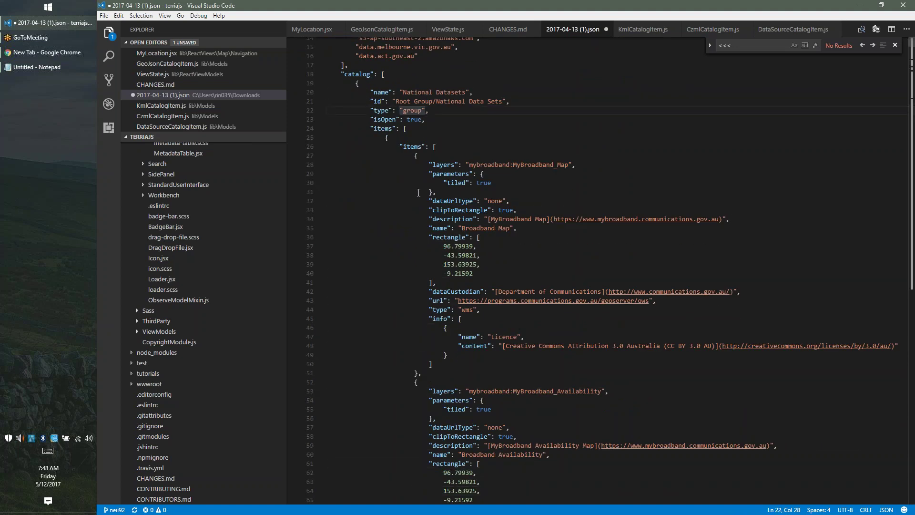
{"action": "key", "text": "Down"}
{"action": "key", "text": "Down"}
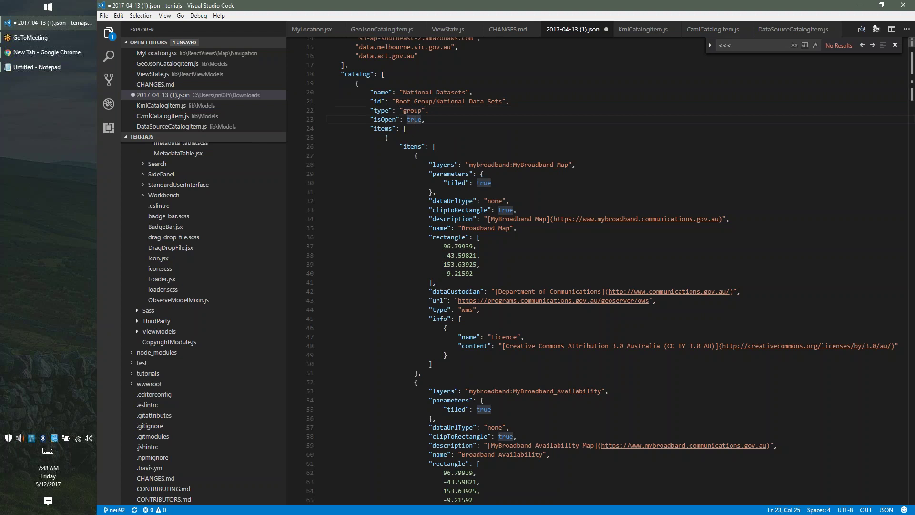
Examine the group's nested items array and the properties of its first entry, Broadband Map.
{"action": "key", "text": "Left"}
{"action": "key", "text": "Left"}
{"action": "key", "text": "Left"}
{"action": "key", "text": "Left"}
{"action": "key", "text": "Left"}
{"action": "key", "text": "Down"}
{"action": "key", "text": "Down"}
{"action": "key", "text": "Down"}
{"action": "key", "text": "Down"}
{"action": "key", "text": "Down"}
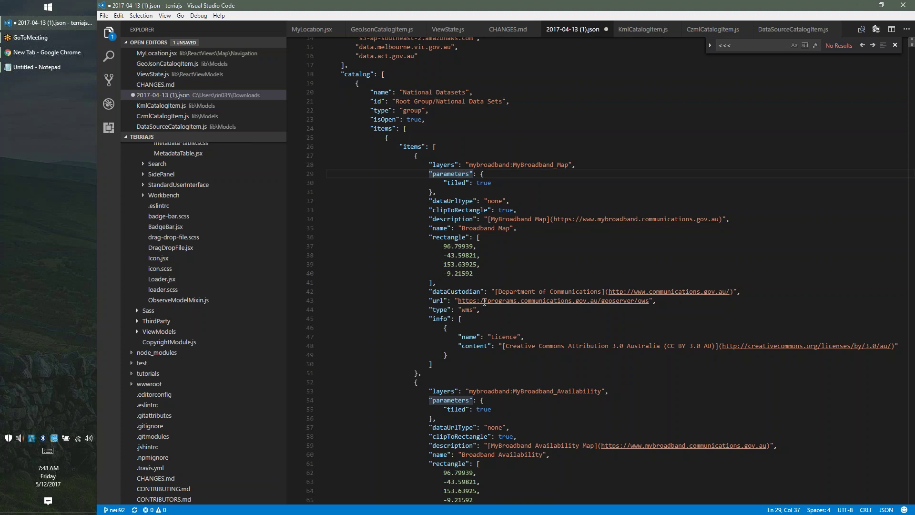
Read on through the catalog items after Broadband Map, down to the Radio Licenses - ACMA entry.
{"action": "left_click", "coordinate": [448, 338]}
{"action": "scroll", "coordinate": [448, 340], "scroll_direction": "down", "scroll_amount": 10}
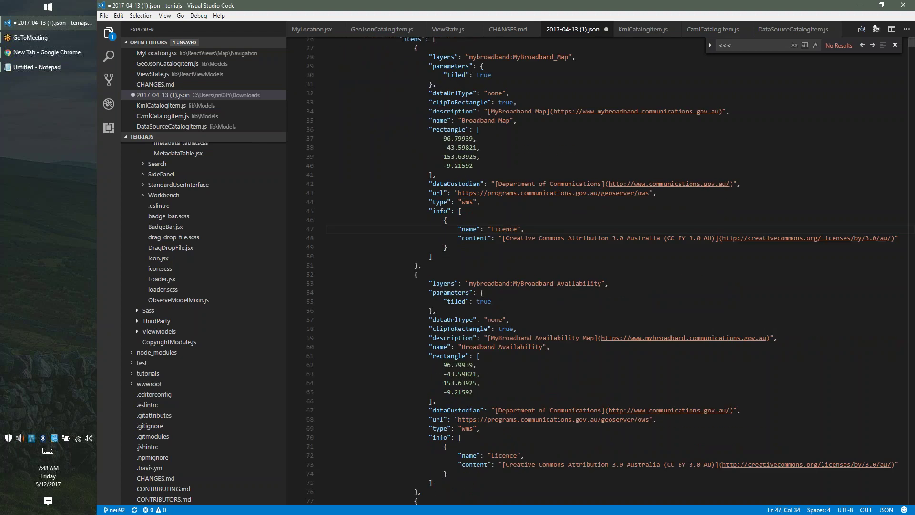
{"action": "left_click", "coordinate": [448, 340]}
{"action": "key", "text": "Page_Down"}
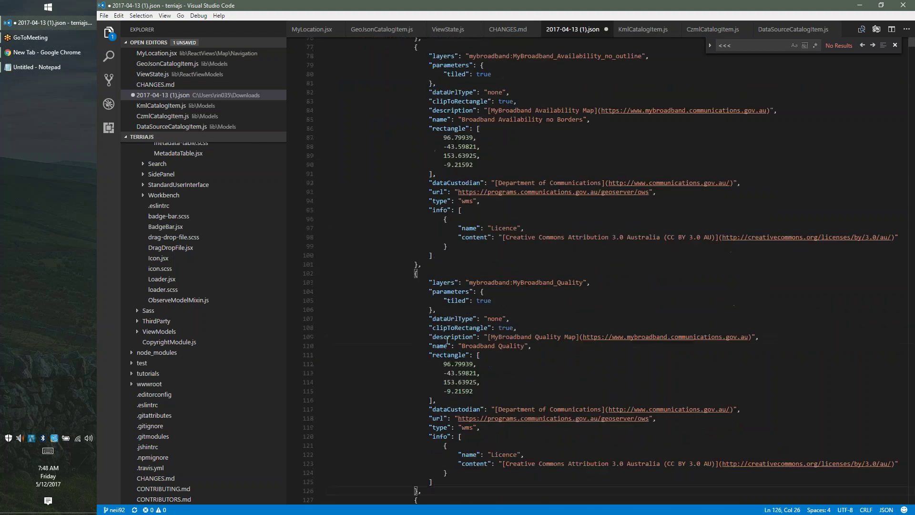
{"action": "key", "text": "Page_Down"}
{"action": "key", "text": "Page_Down"}
{"action": "key", "text": "Page_Down"}
{"action": "scroll", "coordinate": [448, 340], "scroll_direction": "down", "scroll_amount": 15}
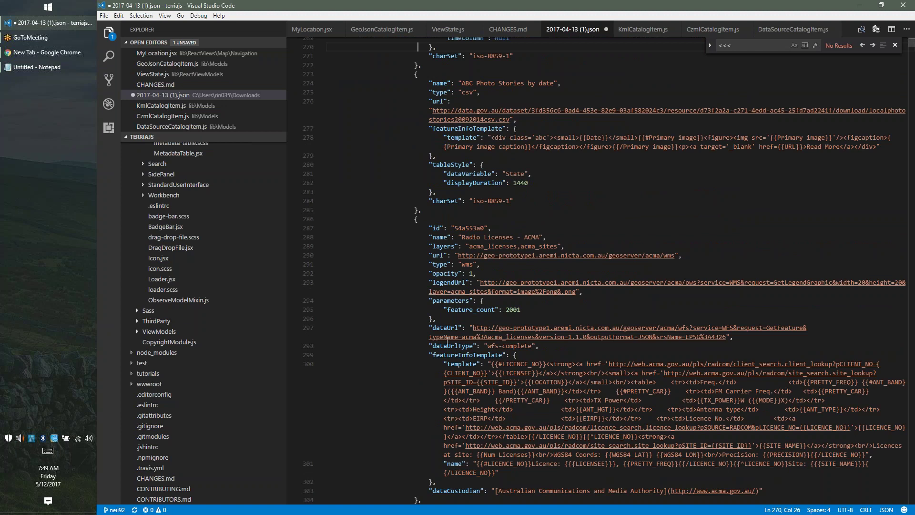
{"action": "key", "text": "Page_Down"}
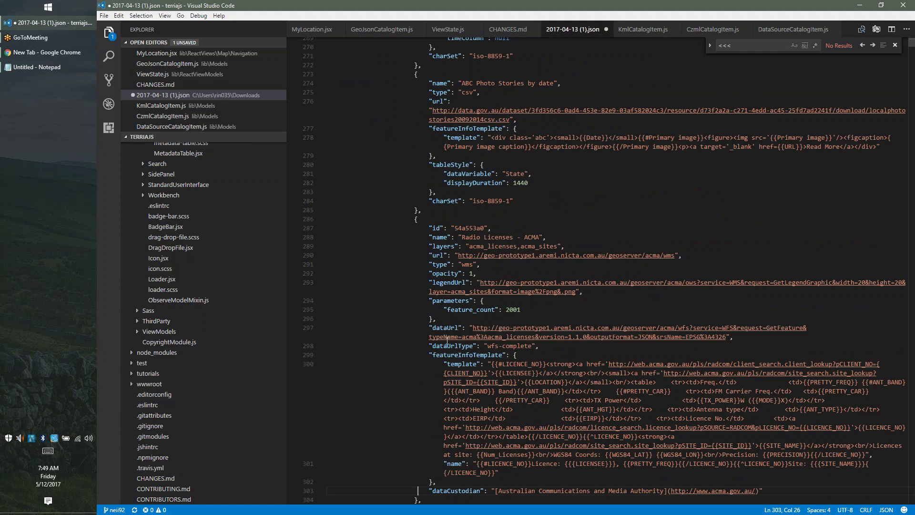